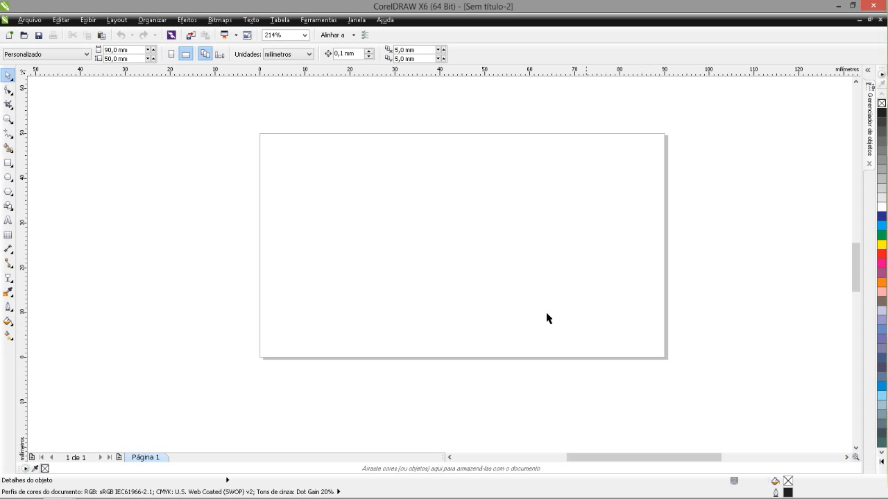
- Place two vertical and two horizontal guidelines about 3 mm inside the edges of the 90 × 50 mm page
click(137, 50)
key(Return)
click(301, 194)
drag(22, 195, 273, 206)
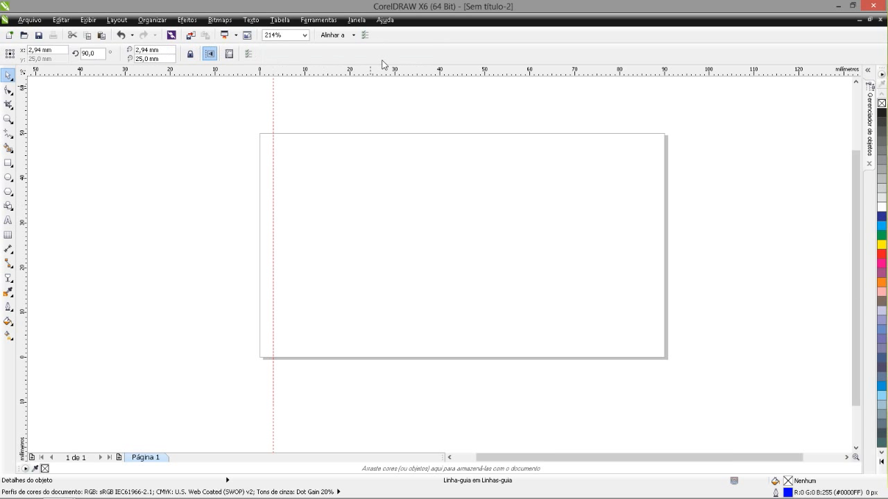
drag(381, 139, 382, 145)
drag(23, 159, 650, 243)
drag(563, 271, 557, 343)
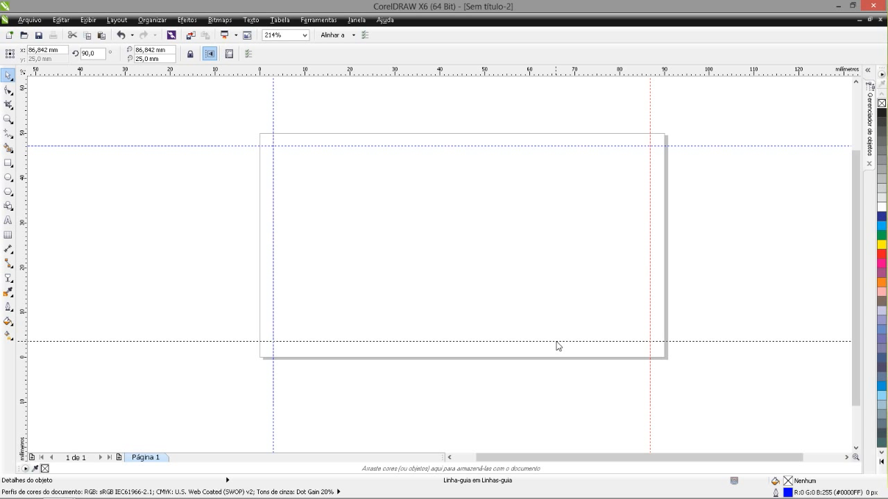
click(556, 331)
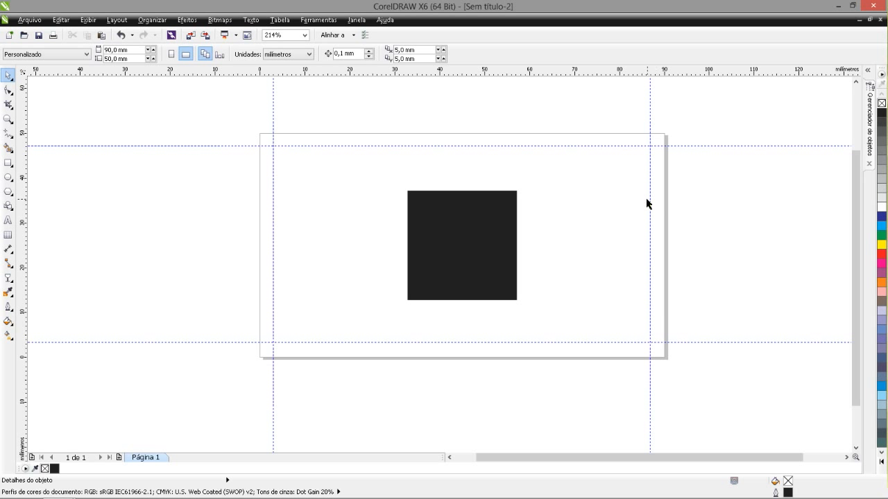
click(455, 229)
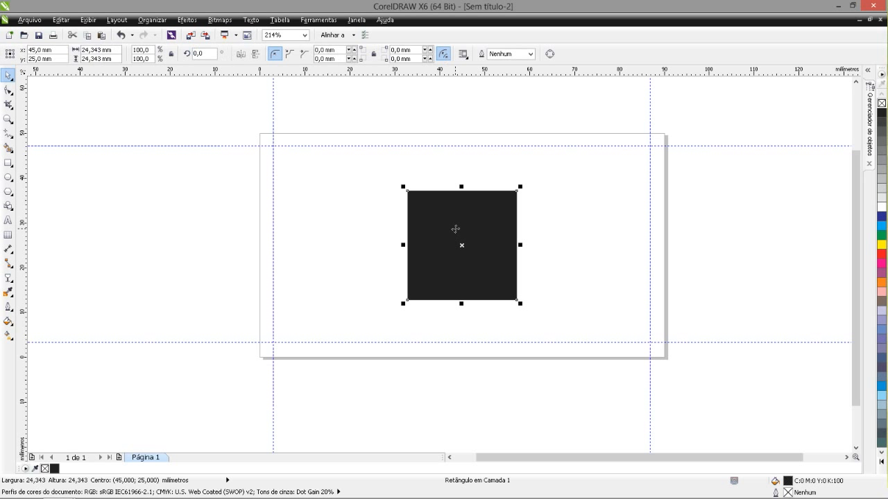
click(409, 142)
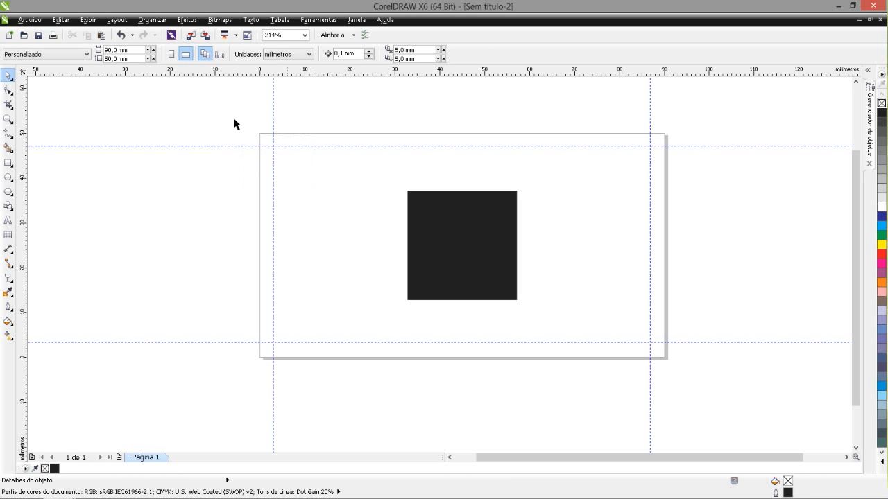
click(436, 250)
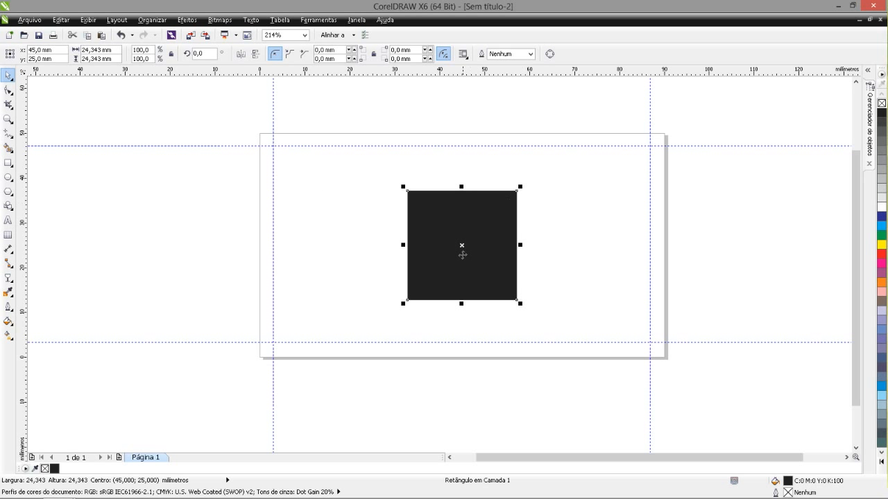
click(620, 228)
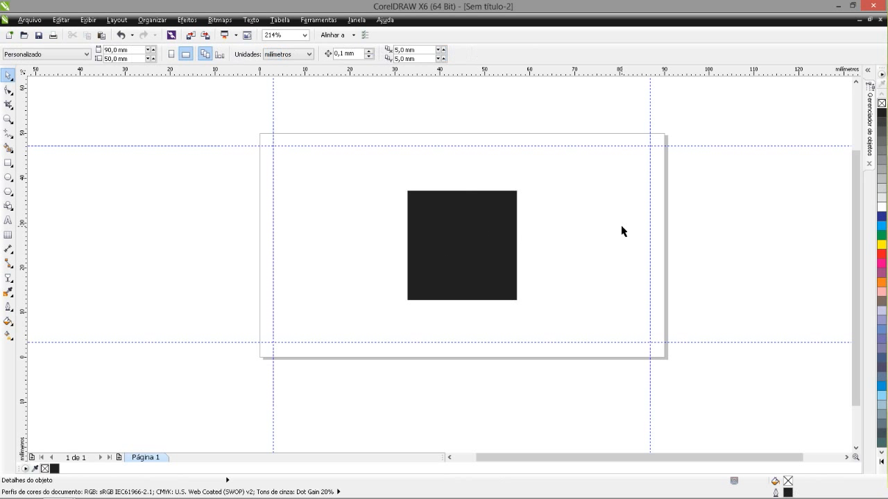
- Add a 90 × 50 mm outlined rectangle that exactly matches the page around the black square
scroll(620, 228, down, 2)
key(F2)
drag(494, 184, 721, 302)
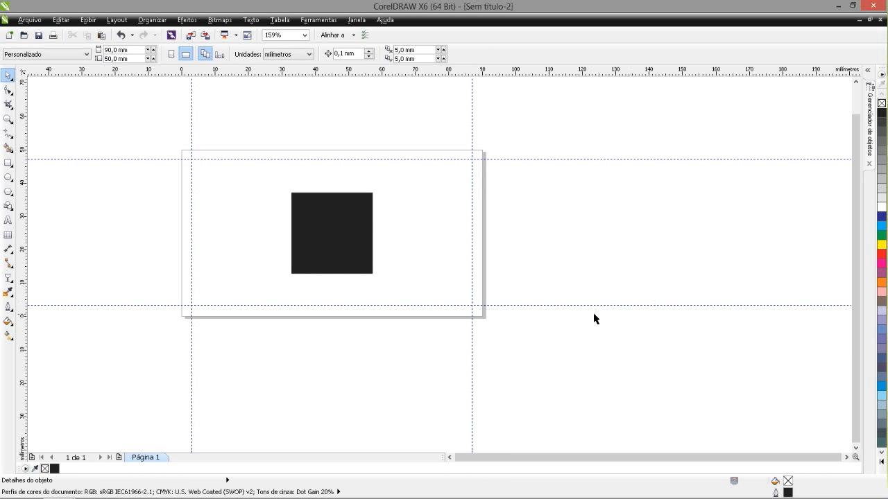
double_click(8, 163)
key(space)
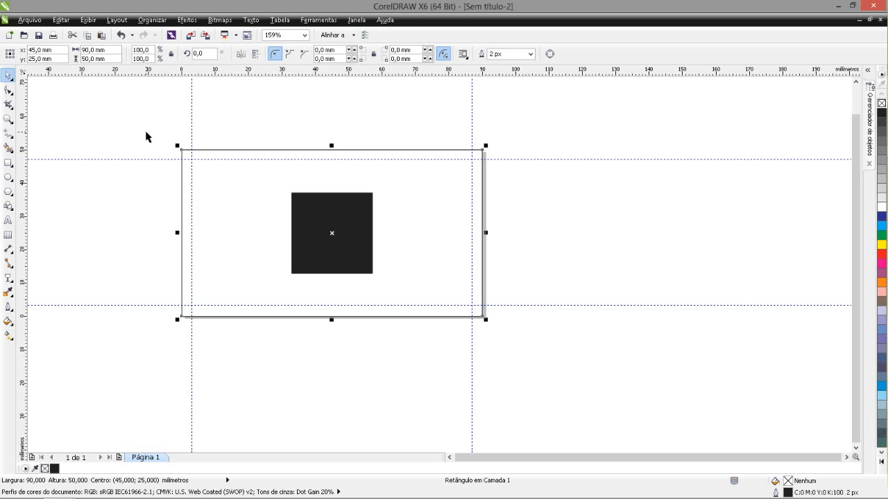
drag(134, 117, 507, 339)
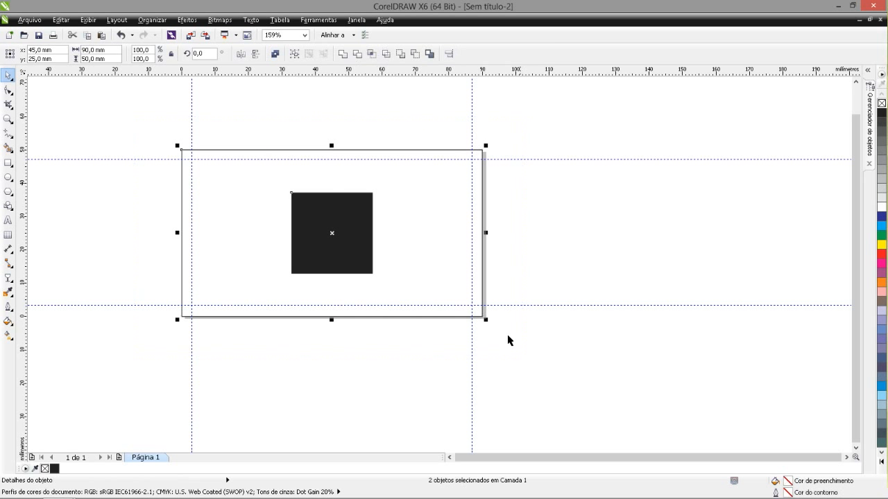
click(368, 368)
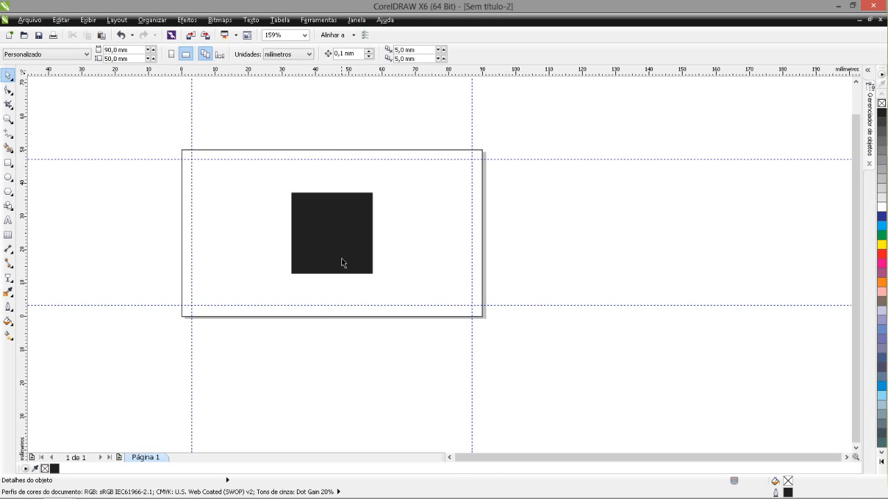
- Copy the black square together with the page-sized rectangle to the empty area beside the page
click(296, 227)
shift+click(313, 182)
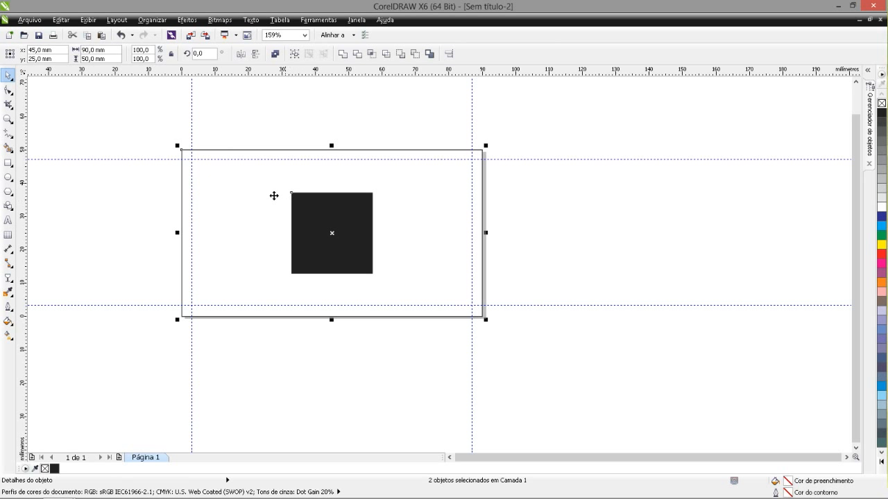
drag(233, 214, 551, 195)
click(575, 138)
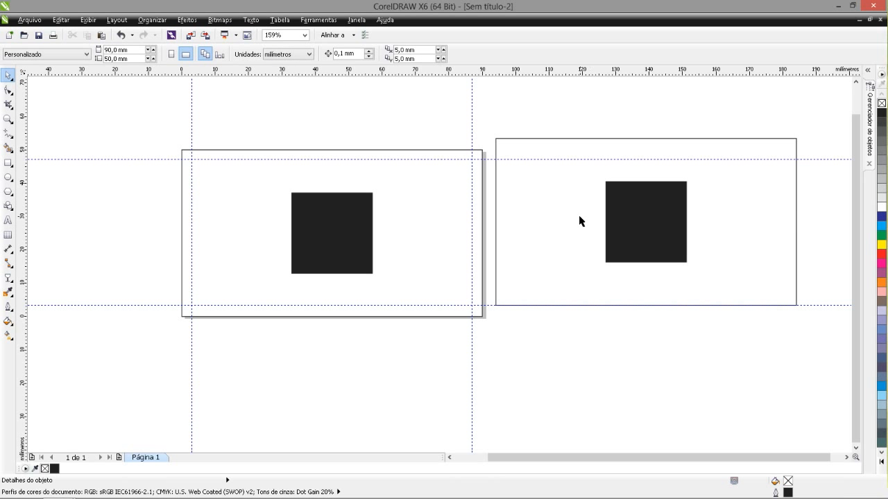
- Remove the outline from the copied rectangle and shift it slightly down together with its black square
right_click(882, 103)
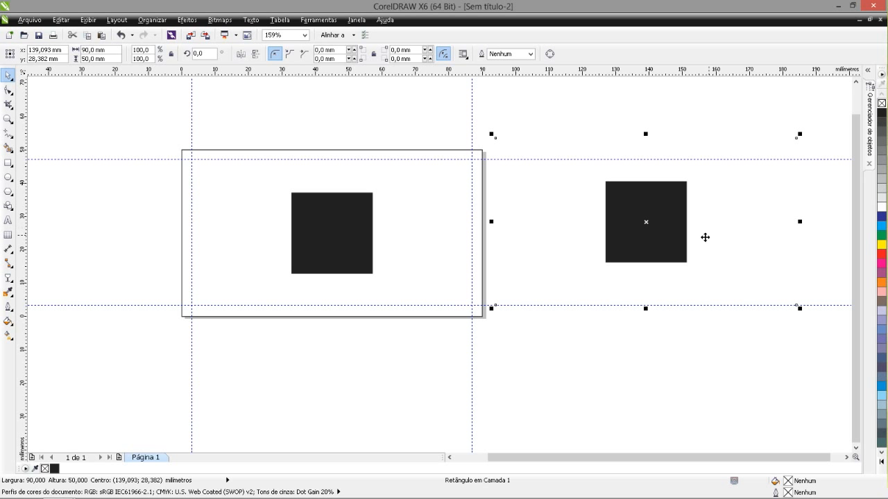
shift+click(672, 252)
mouse_move(666, 215)
mouse_down()
mouse_move(674, 227)
mouse_move(666, 224)
mouse_up()
click(685, 121)
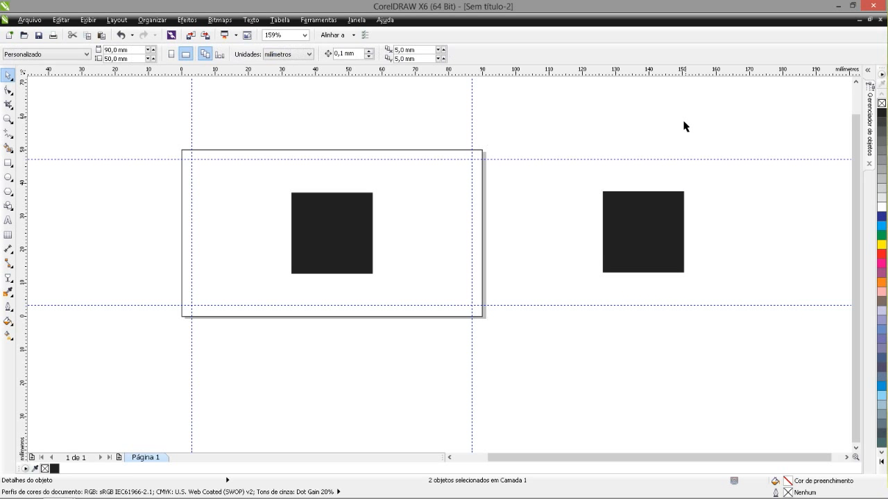
click(650, 192)
click(655, 187)
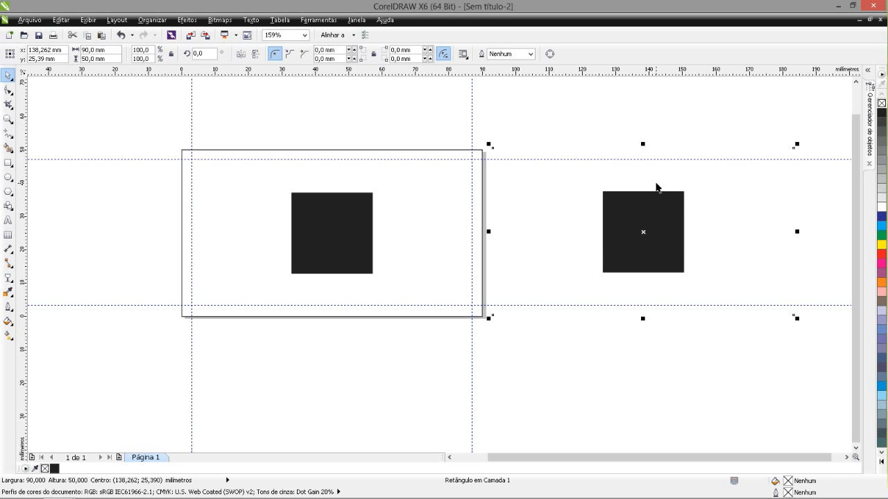
click(664, 219)
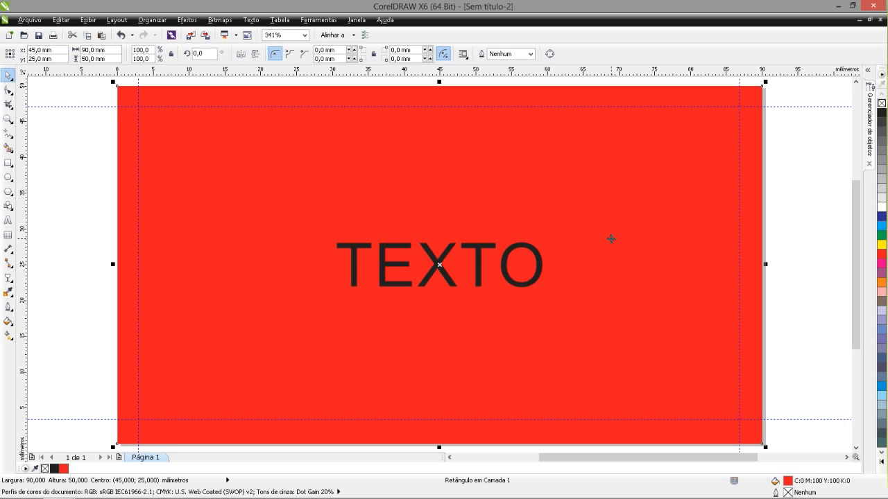
- Copy the red rectangle and the TEXTO text beside the page and combine the two copied objects
scroll(611, 239, down, 4)
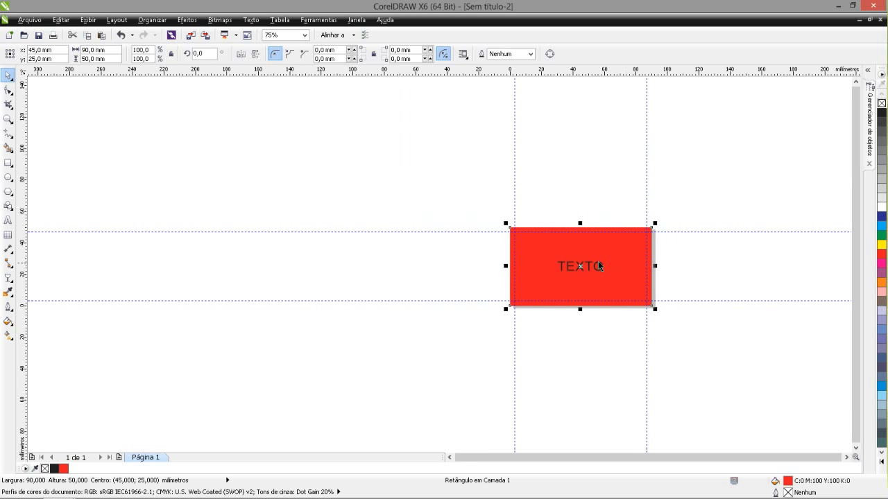
drag(371, 133, 828, 398)
click(323, 185)
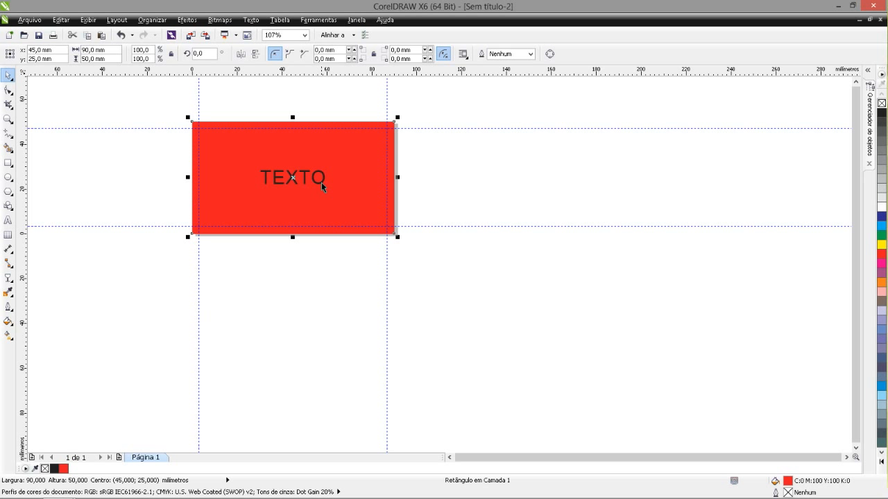
shift+click(322, 183)
drag(335, 200, 598, 211)
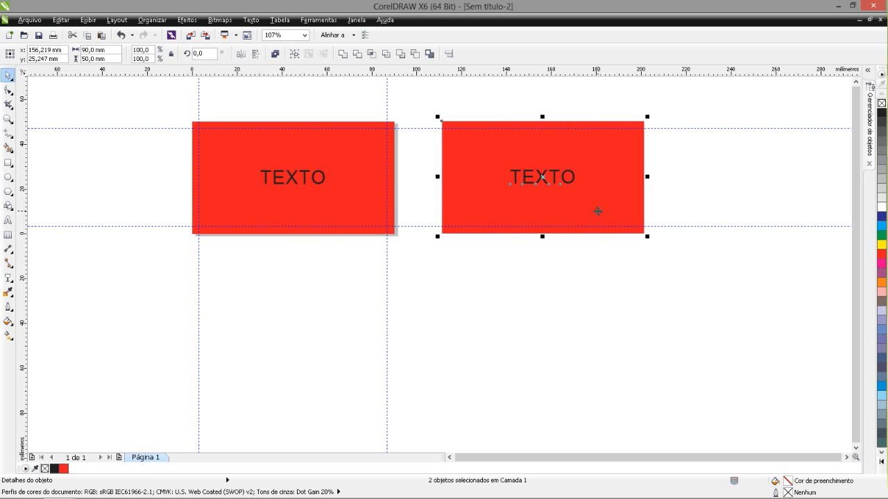
key(ctrl+l)
- Duplicate the combined card directly below itself, and fill the upper card with magenta and the lower one with yellow
drag(604, 156, 575, 297)
shift+click(614, 184)
click(620, 219)
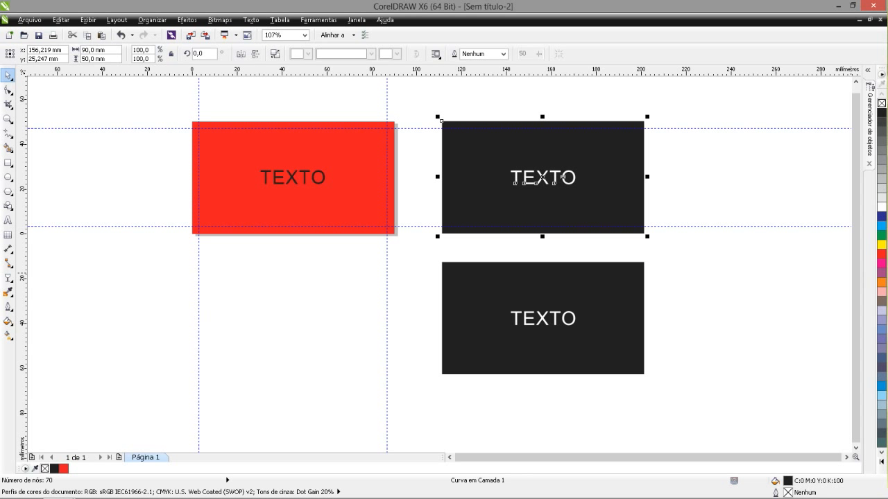
click(880, 263)
key(Tab)
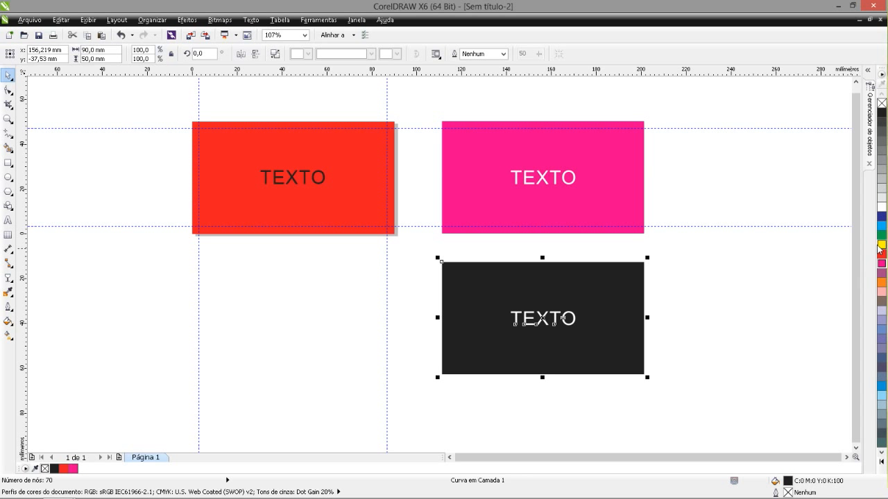
click(882, 244)
click(698, 298)
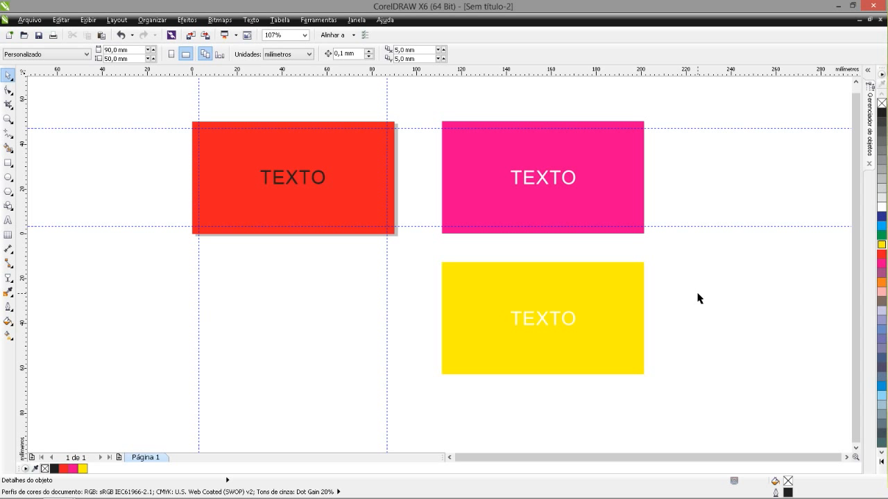
- Examine the cut-out TEXTO letters in the yellow and magenta cards, with a close-up of the magenta one
click(633, 326)
click(687, 335)
click(634, 342)
click(366, 211)
click(515, 203)
scroll(545, 198, up, 5)
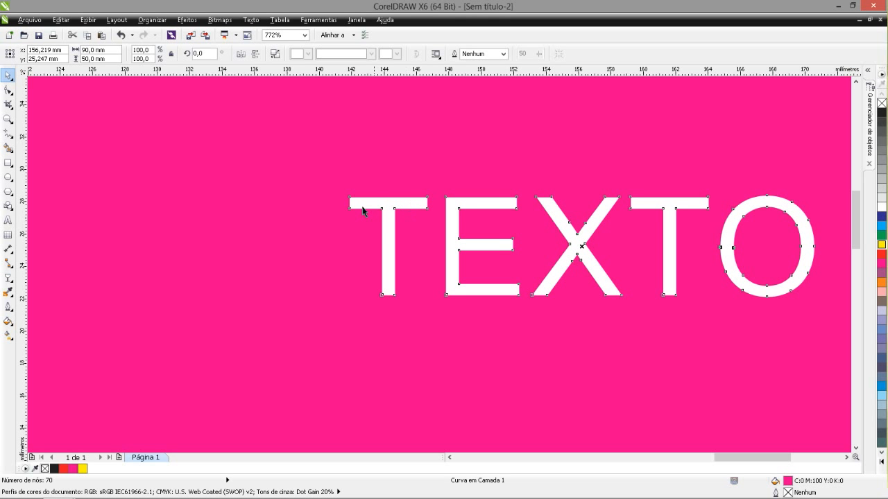
key(Escape)
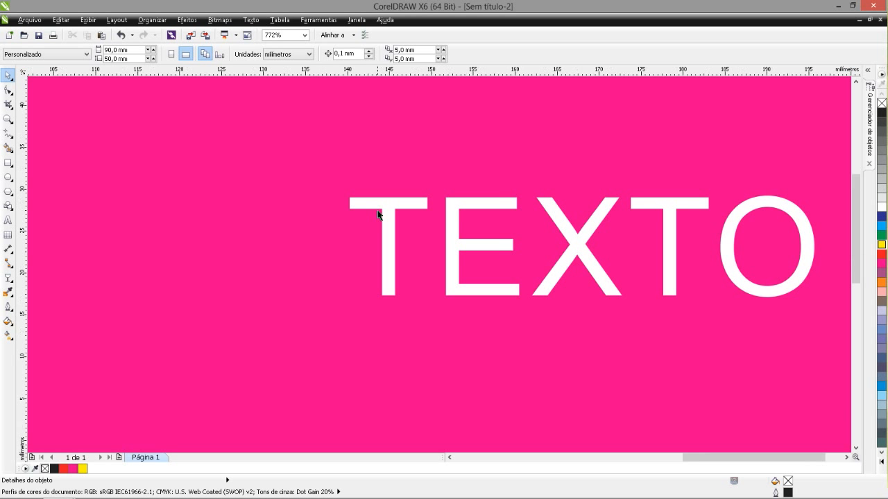
- Delete the magenta and yellow cards beside the page
scroll(378, 215, down, 4)
click(400, 228)
key(Delete)
click(418, 327)
key(Delete)
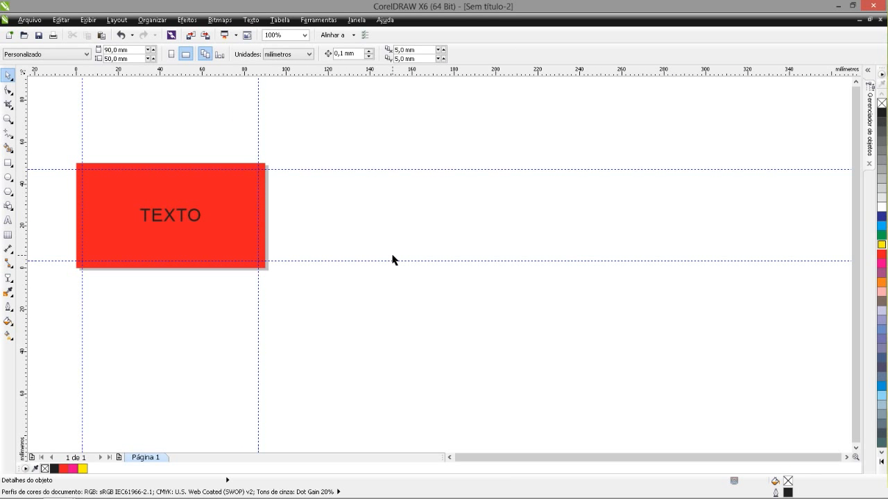
- Preview the red card's CMYK JPEG export with "Imprimir sobreposição em preto" enabled, and close the dialog without exporting
key(shift+F4)
click(398, 262)
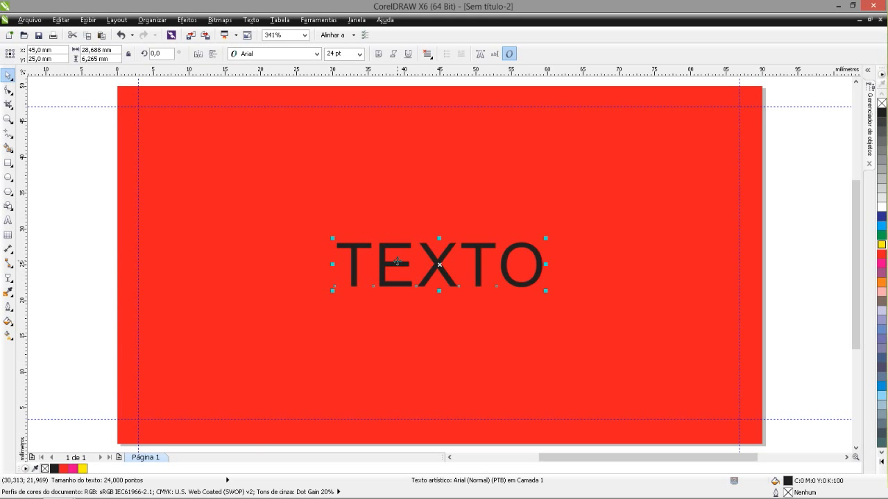
click(415, 197)
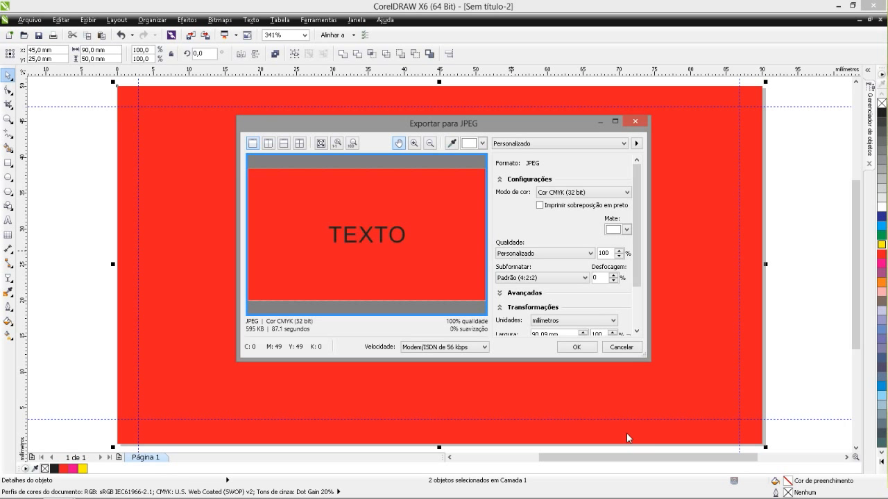
click(555, 194)
click(555, 196)
click(572, 206)
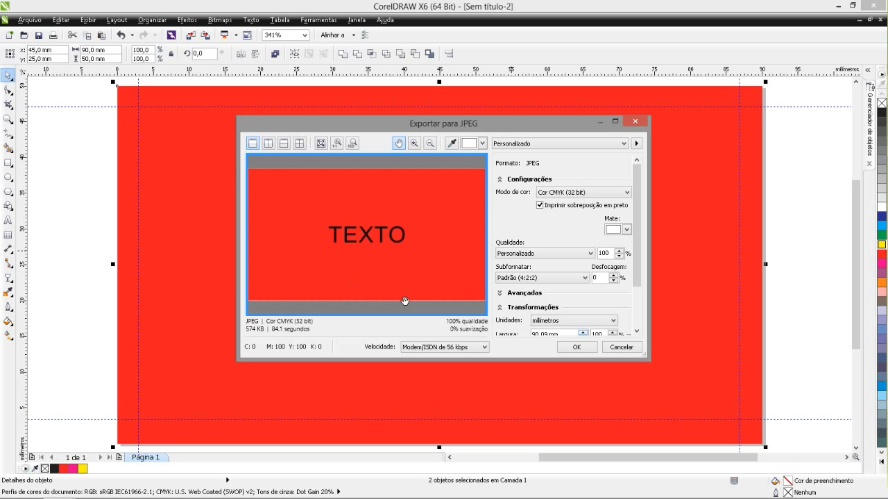
click(642, 120)
click(643, 118)
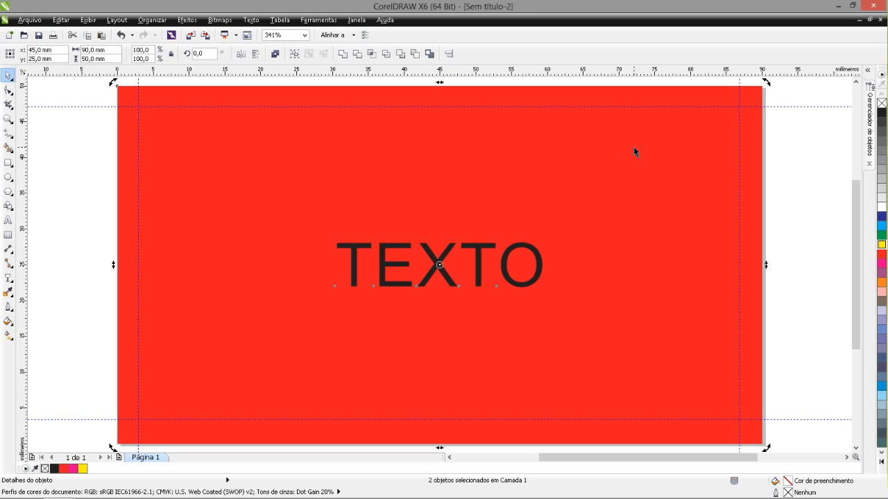
- Copy the red rectangle without its text beside the page, and place a second copy directly below that one
click(785, 217)
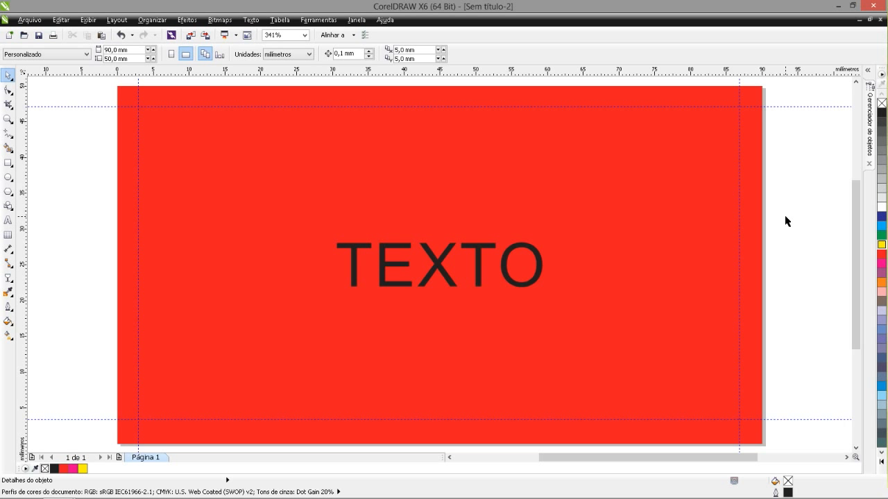
click(663, 241)
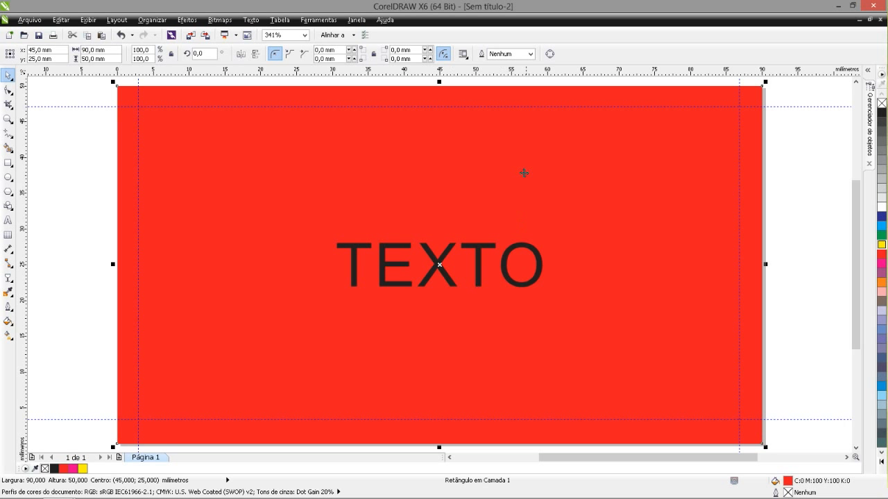
scroll(446, 258, down, 3)
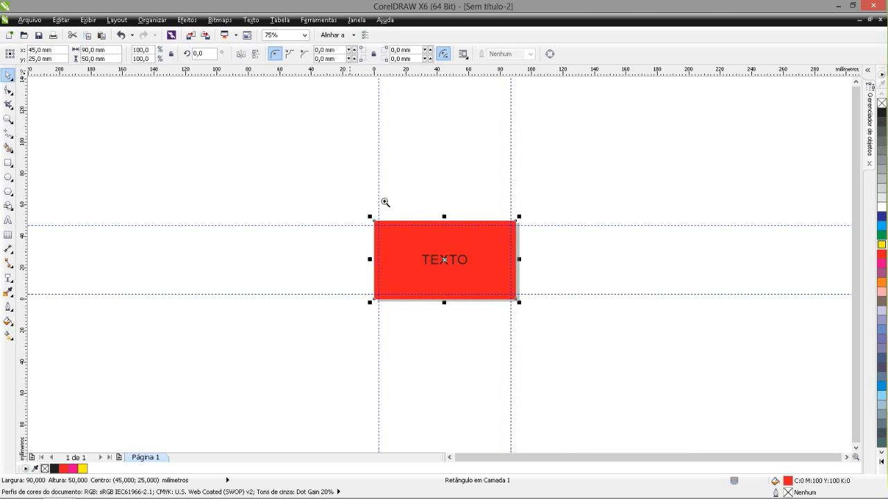
scroll(648, 351, up, 1)
right_click(535, 236)
drag(257, 233, 535, 234)
right_click(529, 299)
drag(535, 195, 532, 347)
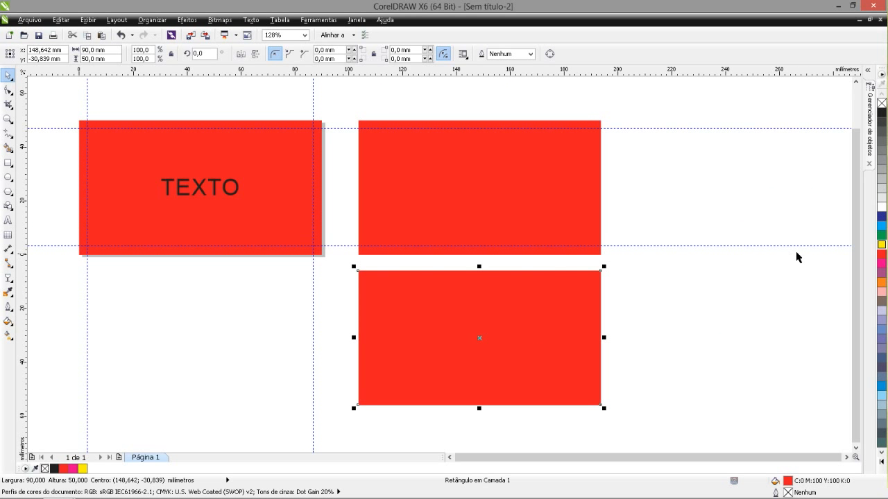
- Fill the lower rectangle copy with yellow and the upper copy with magenta
click(881, 244)
click(519, 198)
click(882, 264)
click(643, 142)
scroll(88, 248, up, 2)
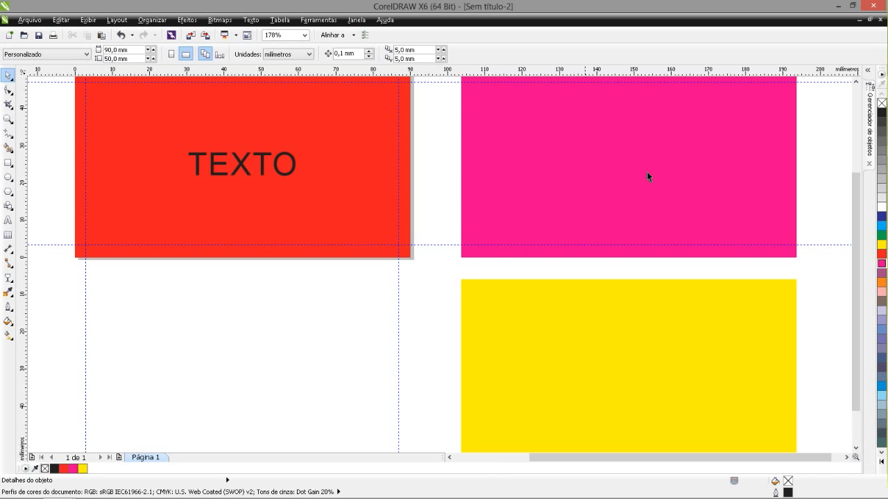